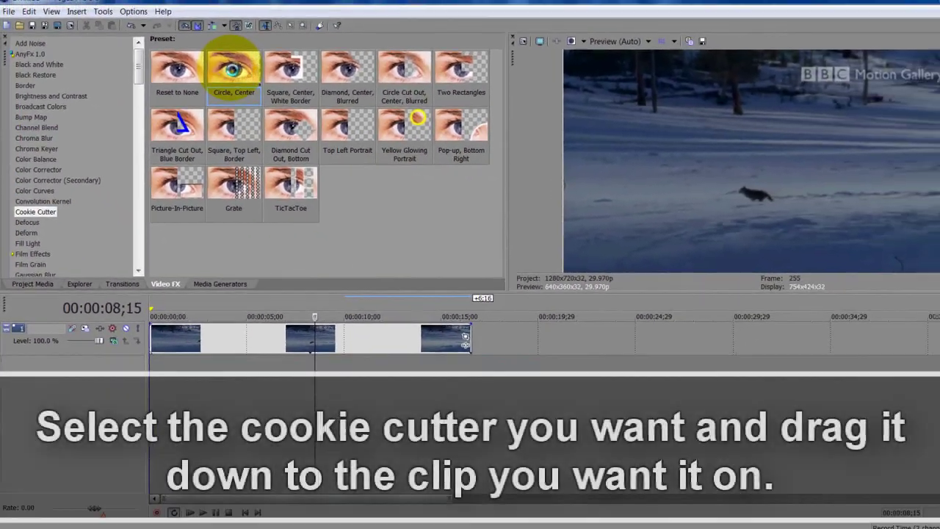
Apply the Cookie Cutter effect's Circle, Center preset to the video clip on the timeline and close its settings.
left_click_drag(278, 59, 367, 392)
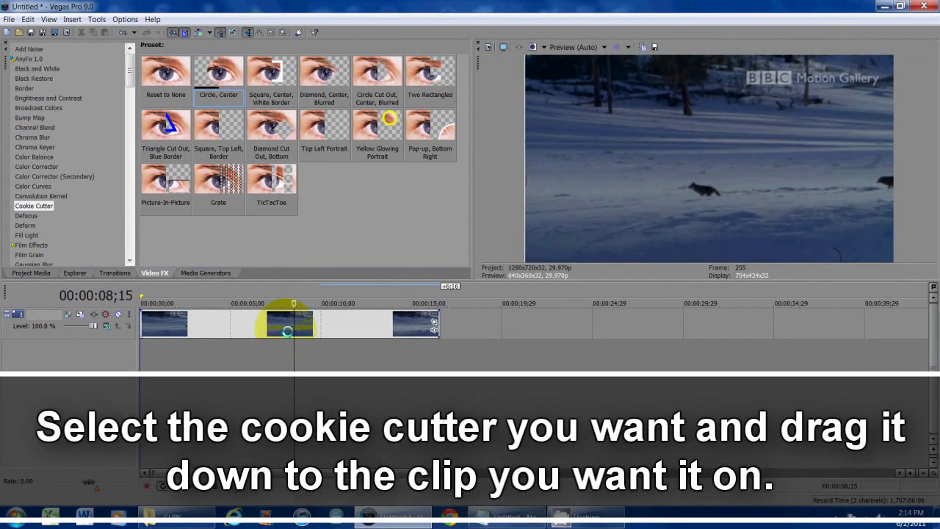
left_click_drag(287, 331, 287, 331)
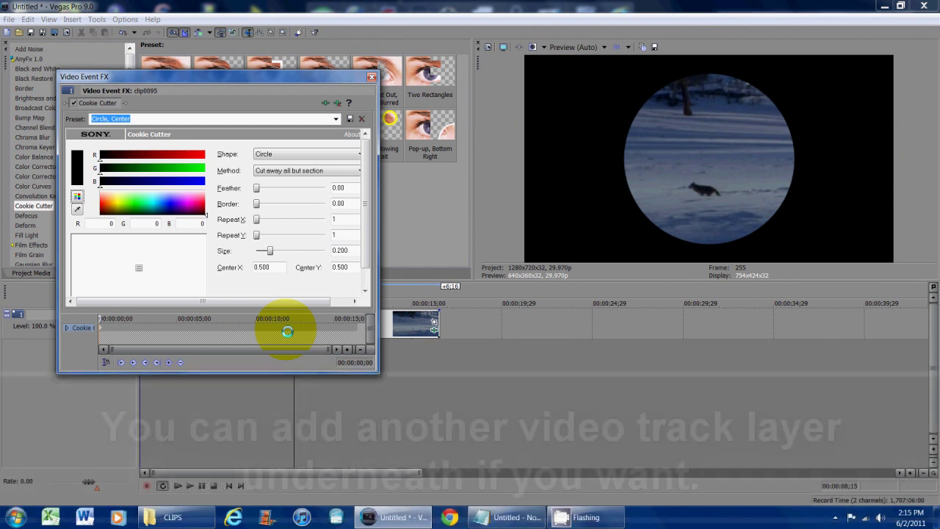
left_click_drag(318, 78, 393, 110)
left_click(445, 109)
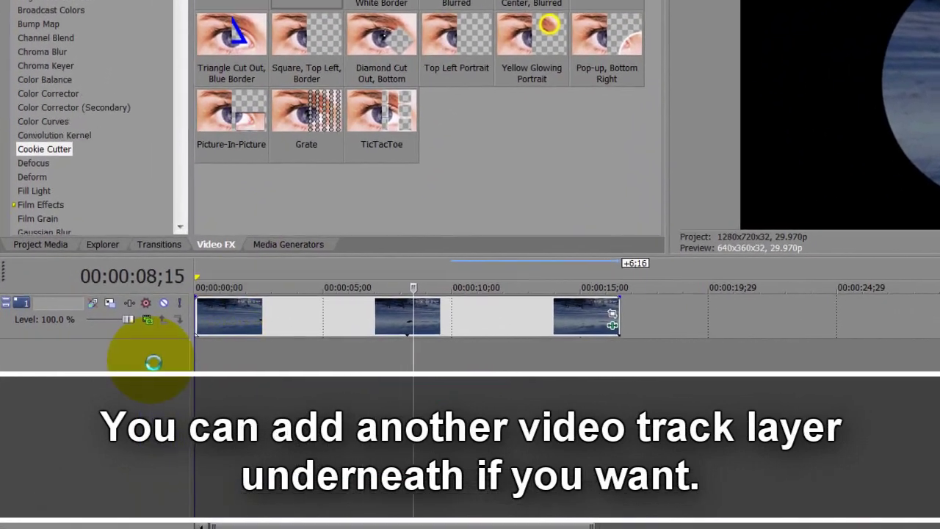
Insert a new video track and move it beneath the track holding the video clip.
right_click(99, 373)
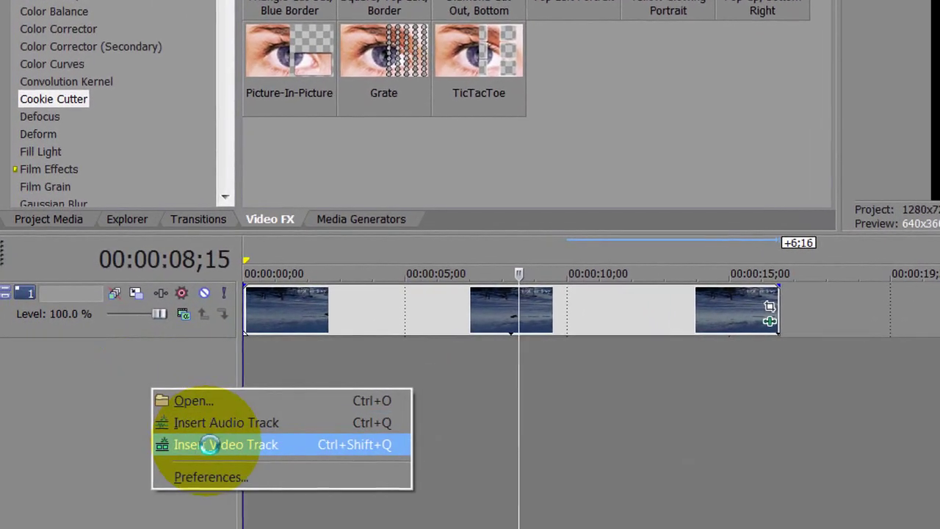
left_click(210, 444)
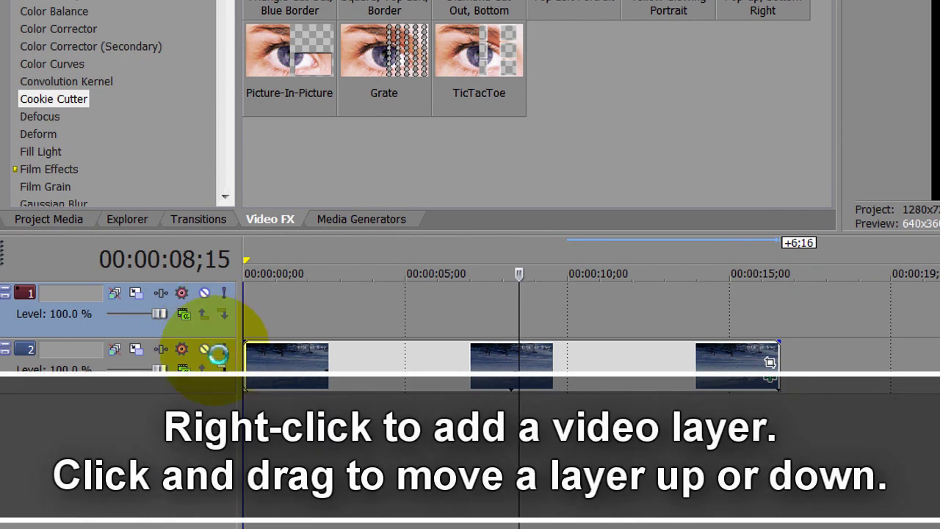
left_click_drag(219, 393, 219, 338)
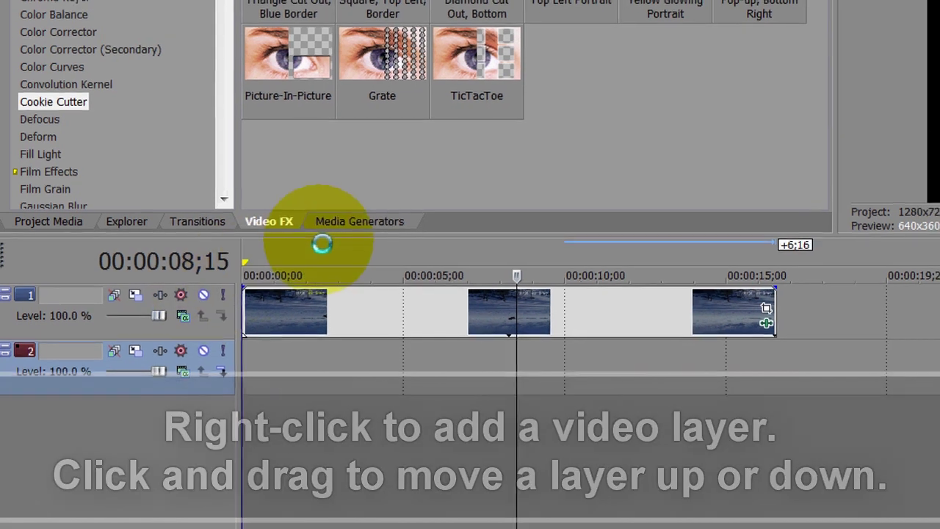
Place a white Solid Color clip on the lower track and extend it to the end of the video clip above.
left_click(347, 220)
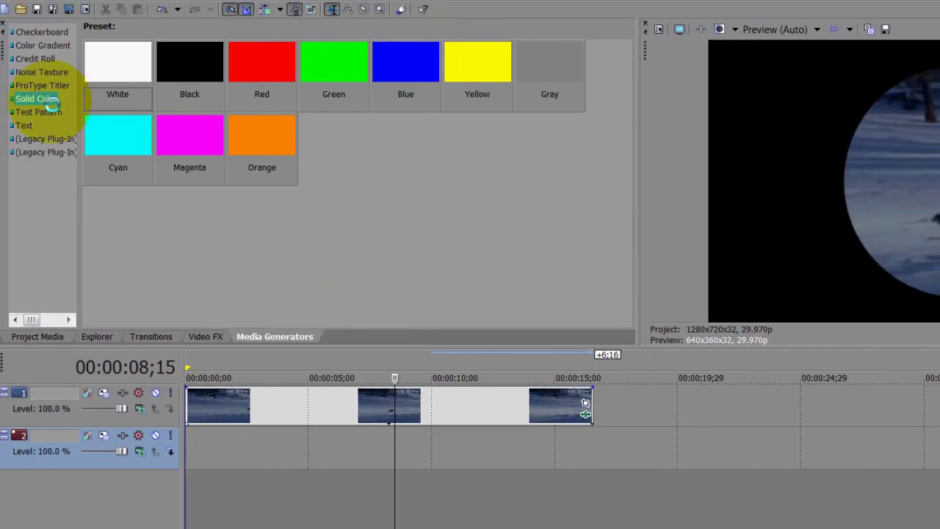
left_click_drag(120, 63, 186, 452)
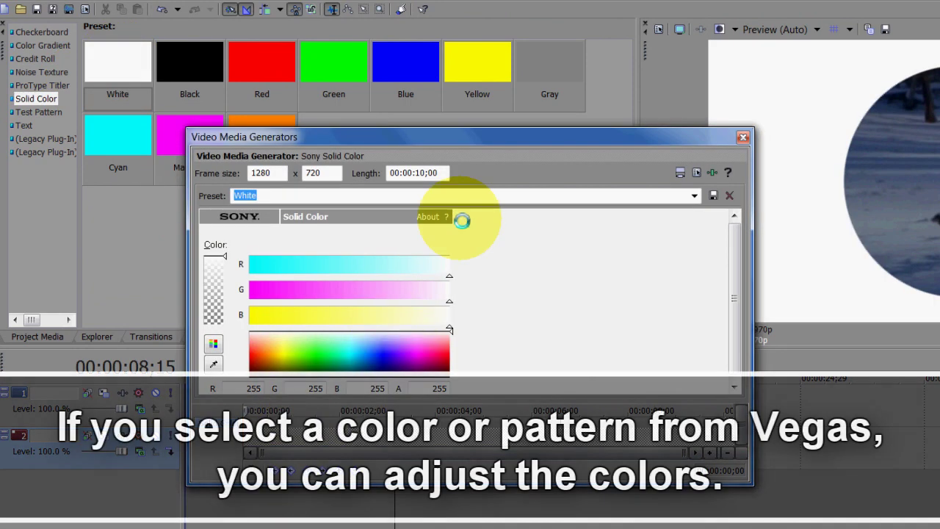
left_click_drag(591, 135, 545, 117)
left_click_drag(340, 330, 365, 274)
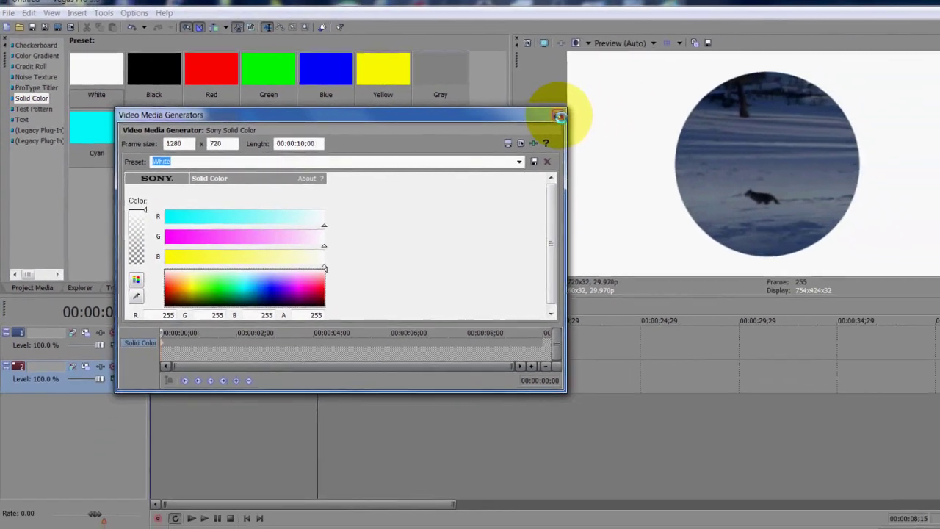
left_click(632, 119)
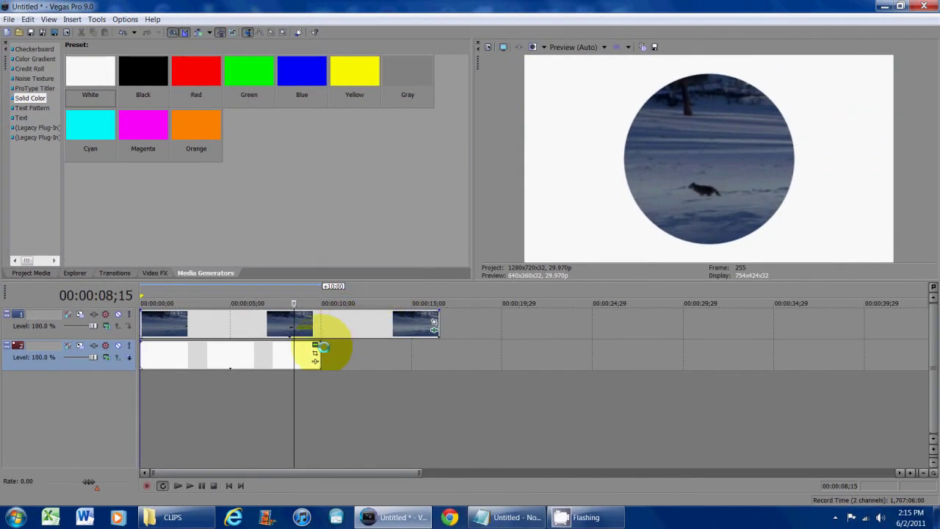
left_click_drag(316, 352, 407, 353)
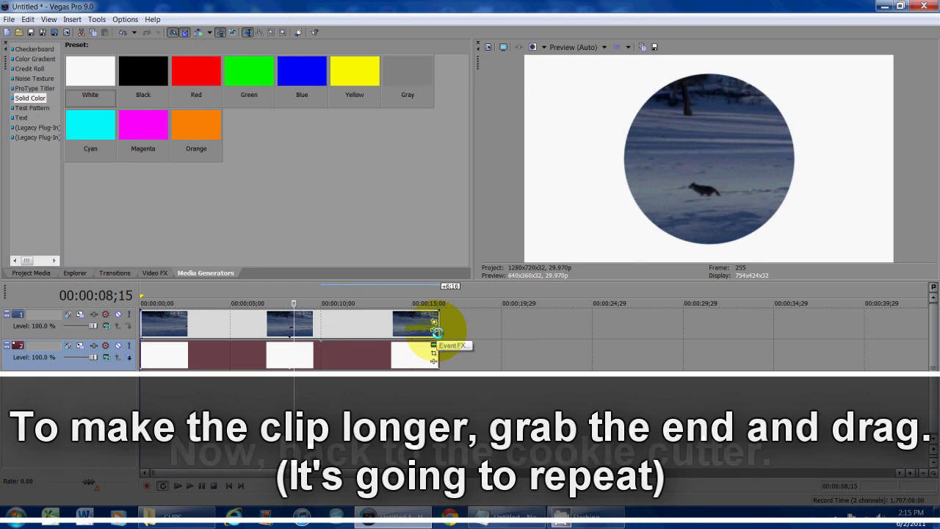
Open the video clip's Cookie Cutter settings and set the circle's size to 0.220.
left_click(435, 332)
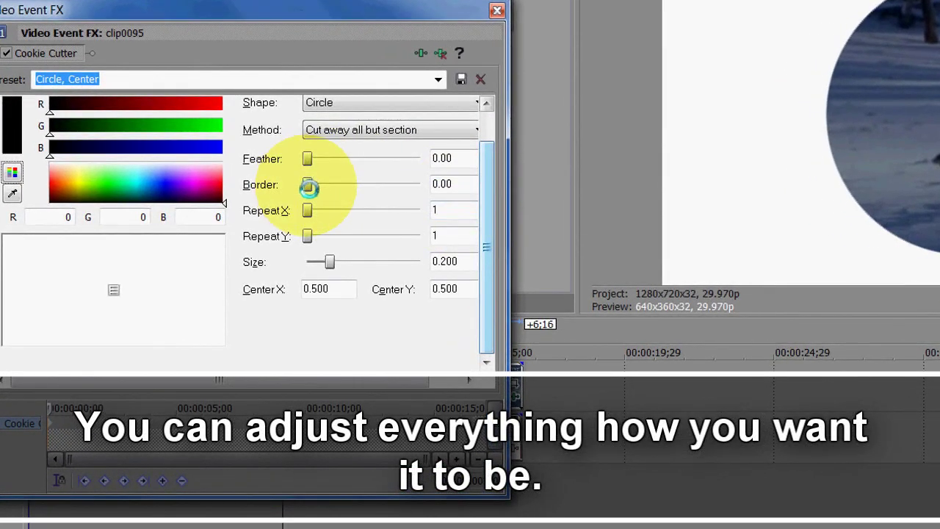
left_click_drag(309, 187, 305, 157)
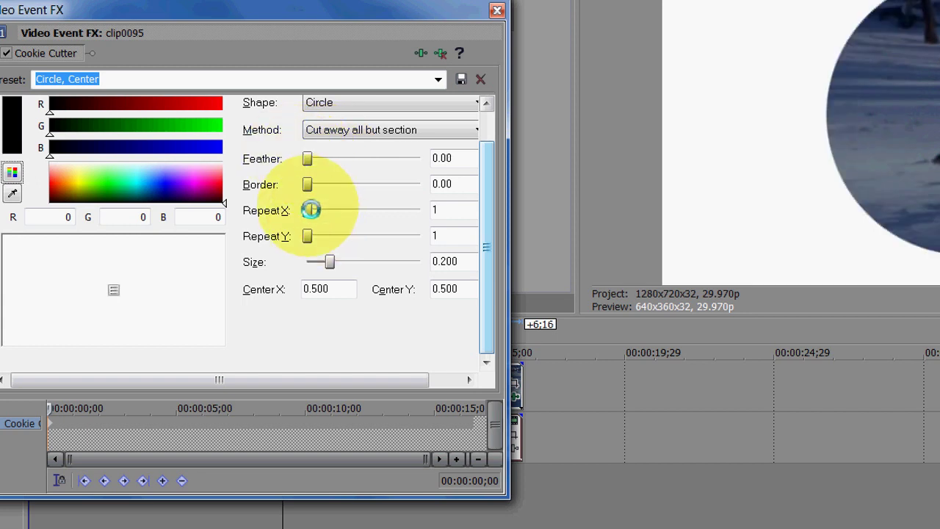
left_click_drag(319, 210, 334, 266)
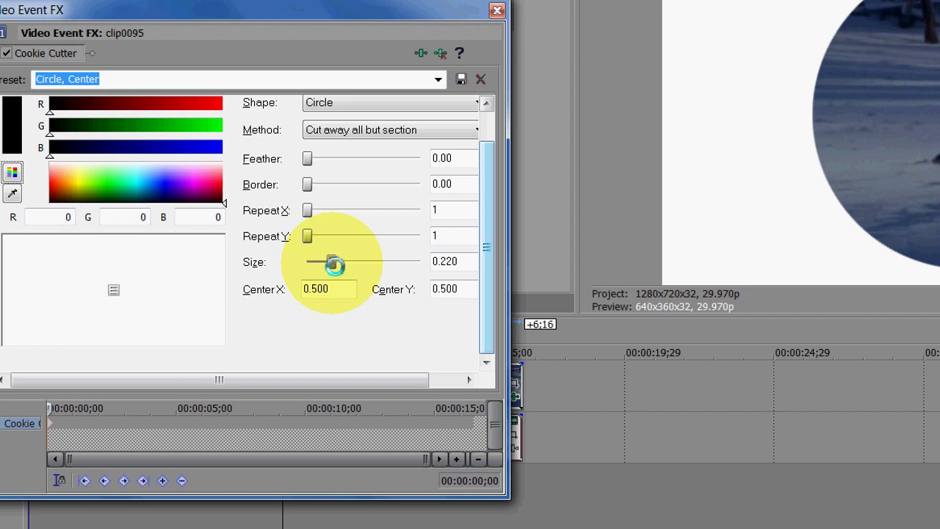
Move the circle's center to about X 0.800, Y 0.803 and reset it to the middle.
mouse_move(113, 292)
left_mouse_down()
mouse_move(20, 251)
mouse_move(19, 264)
mouse_move(76, 326)
mouse_move(110, 326)
mouse_move(114, 310)
mouse_move(183, 325)
left_mouse_up()
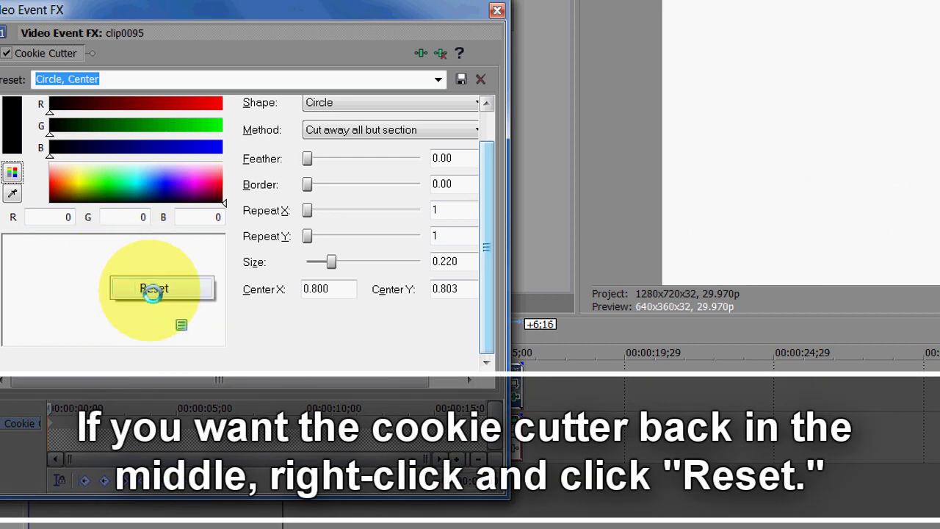
left_click(154, 289)
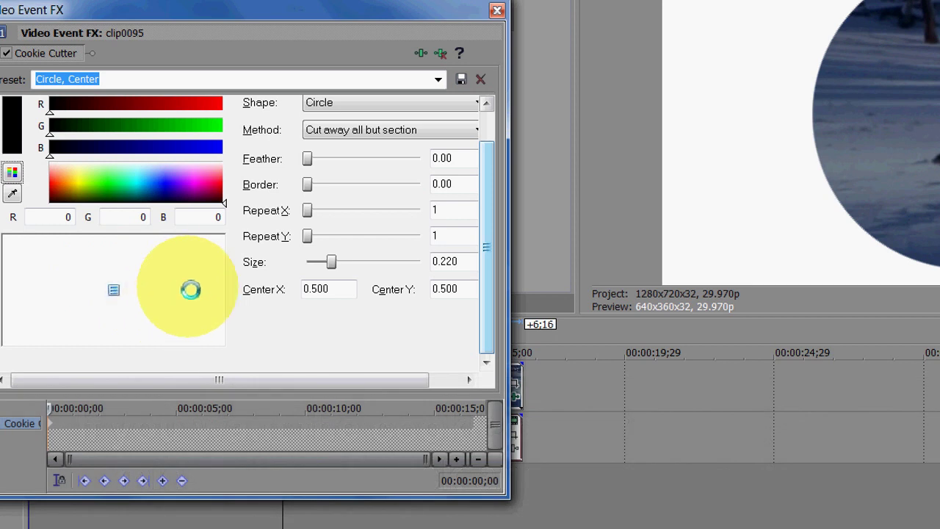
Try a cyan border of 0.08 around the circle, and return the border to black and 0.00.
left_click_drag(309, 184, 318, 187)
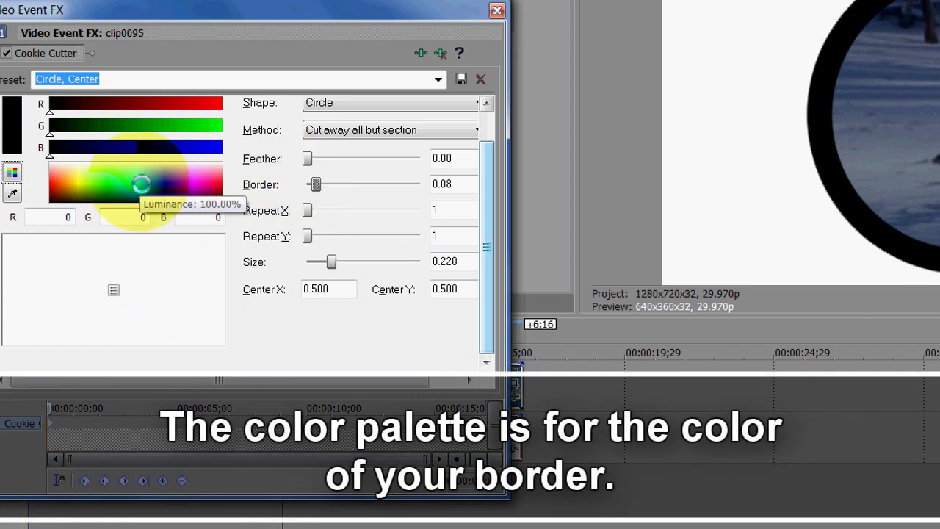
left_click(141, 183)
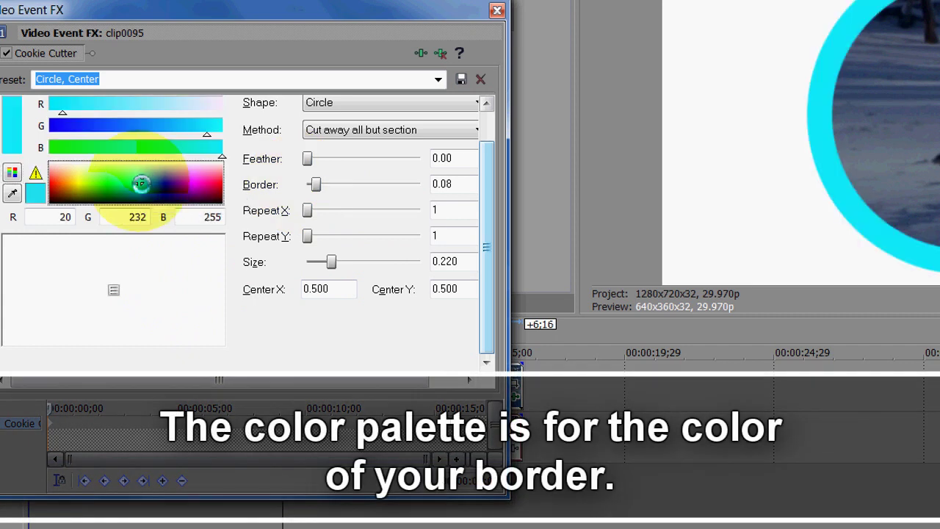
left_click_drag(137, 184, 143, 216)
left_click_drag(316, 184, 307, 186)
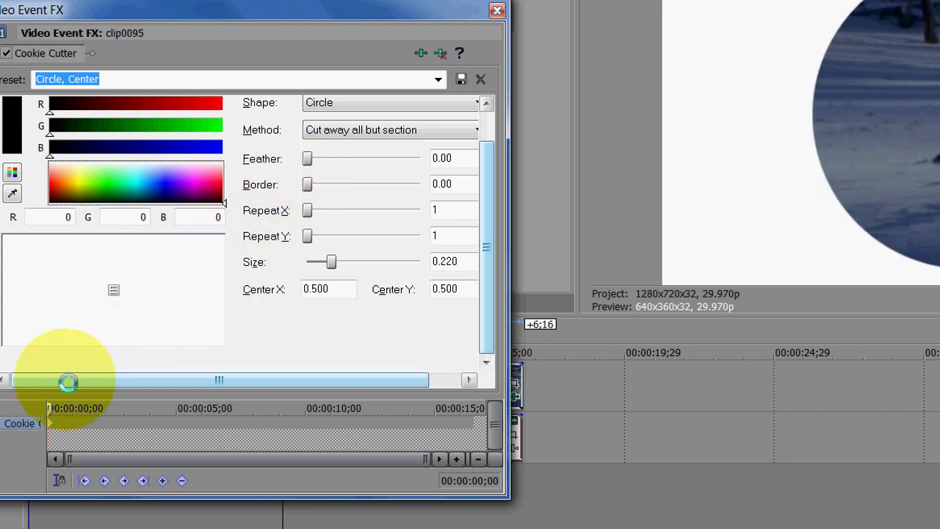
Add an effect keyframe at 00:00:03;24 with size 0.220, feather 1.90 and a blue border of 0.12.
left_click(145, 407)
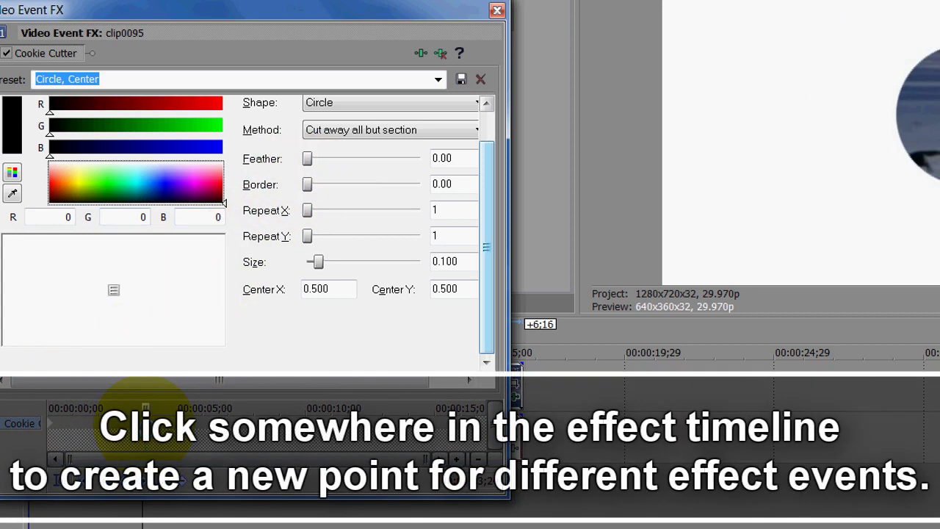
left_click_drag(317, 262, 335, 262)
left_click_drag(310, 185, 414, 159)
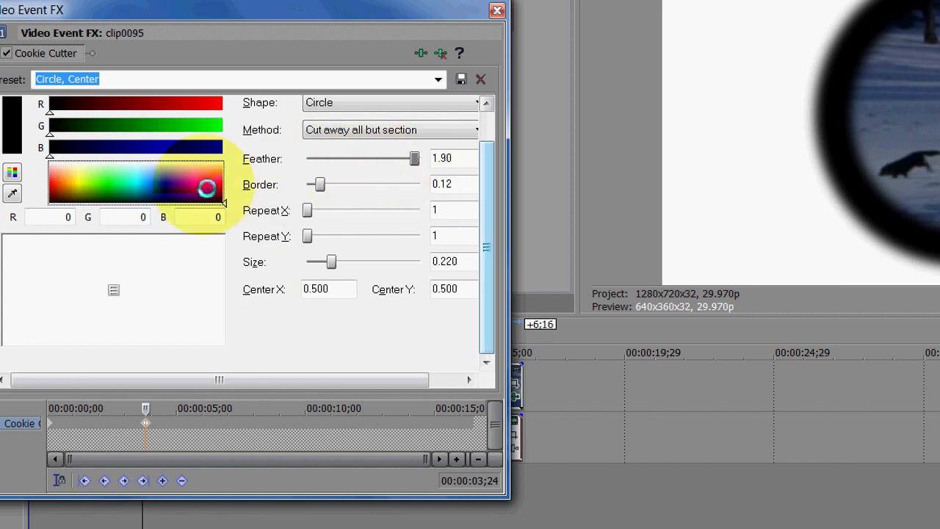
left_click_drag(207, 189, 167, 185)
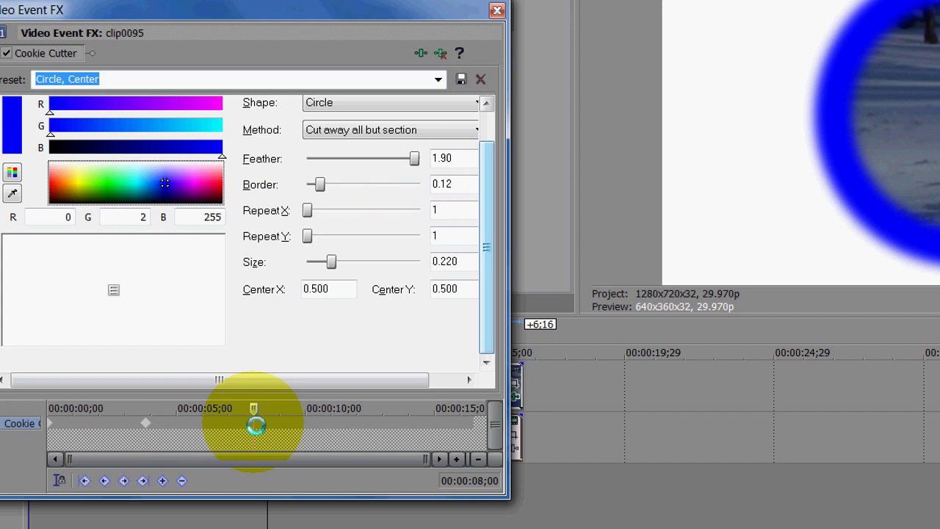
Add keyframes at 00:00:08;00 with a magenta border and size 0.080, and at 00:00:11;26 with a green 0.27 border and size 0.360.
left_click(199, 185)
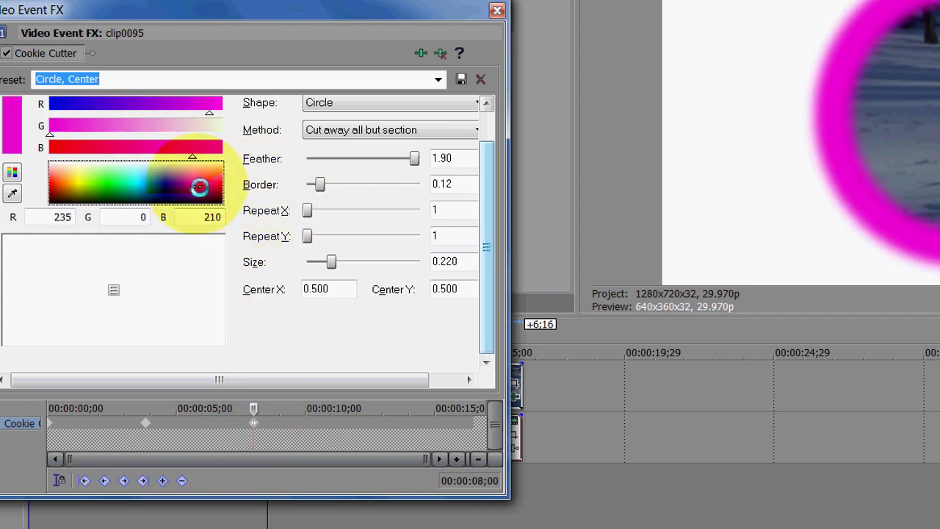
left_click_drag(331, 265, 317, 263)
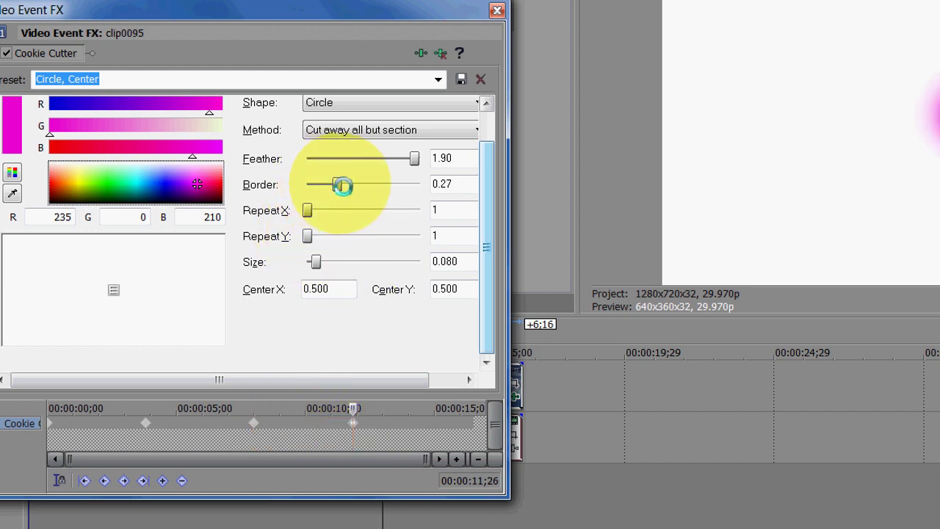
left_click_drag(326, 263, 347, 262)
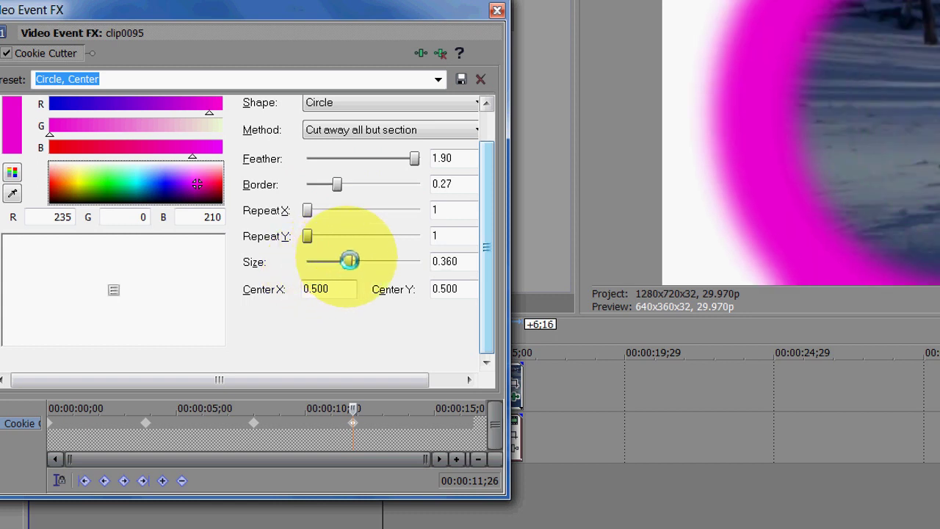
left_click(108, 181)
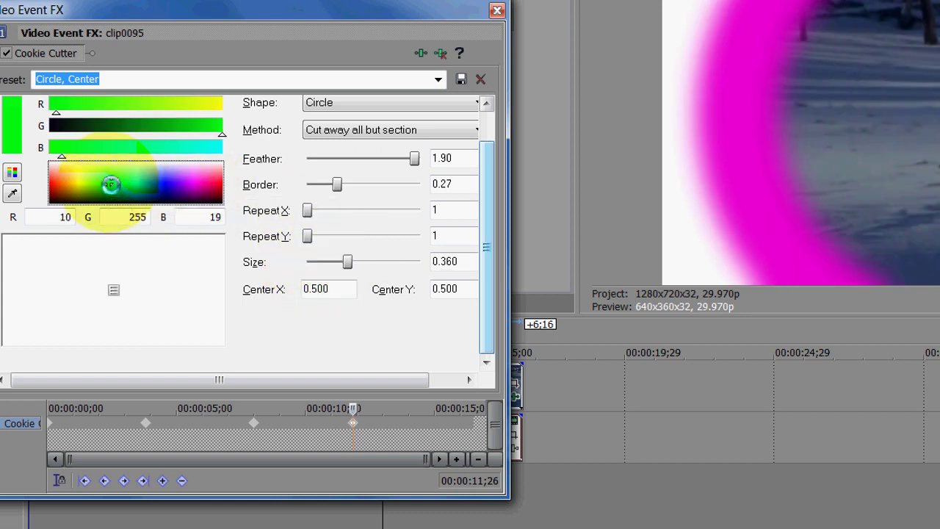
Add a closing keyframe at 00:00:16;16 with size, feather and border all set to zero.
left_click(478, 424)
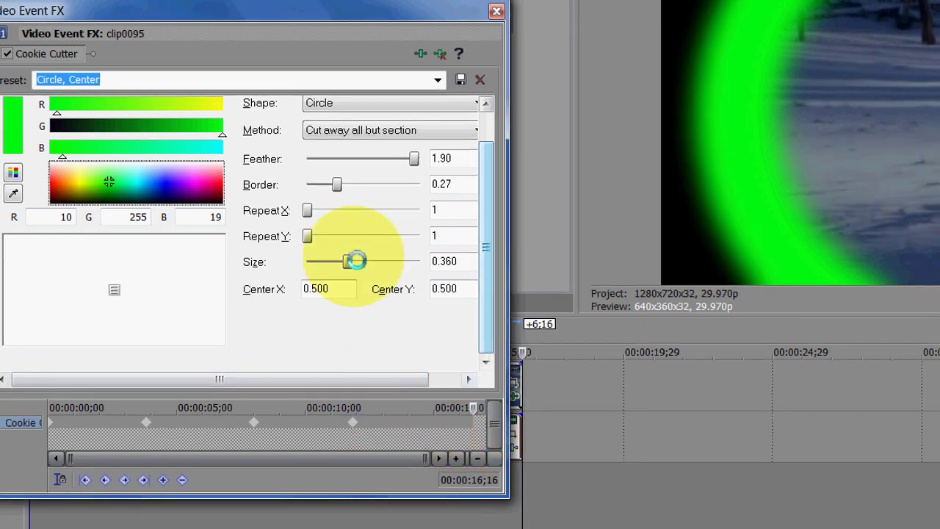
left_click_drag(347, 262, 307, 261)
left_click_drag(404, 166, 307, 166)
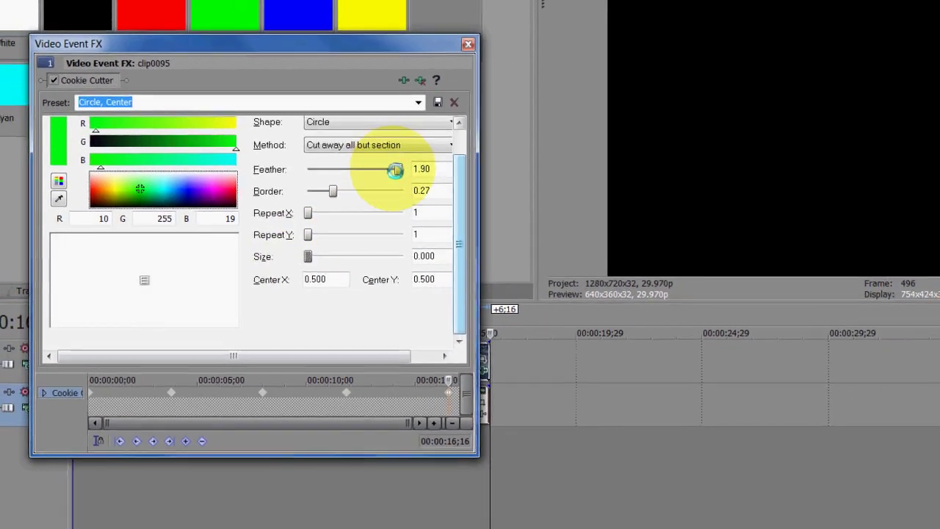
left_click_drag(333, 197, 308, 197)
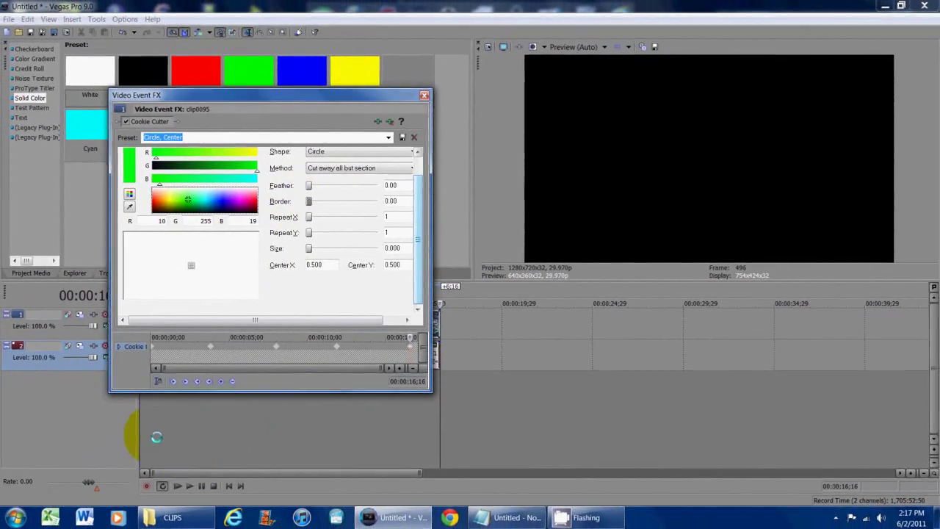
Play back the timeline to preview the animated circle effect.
left_click(188, 489)
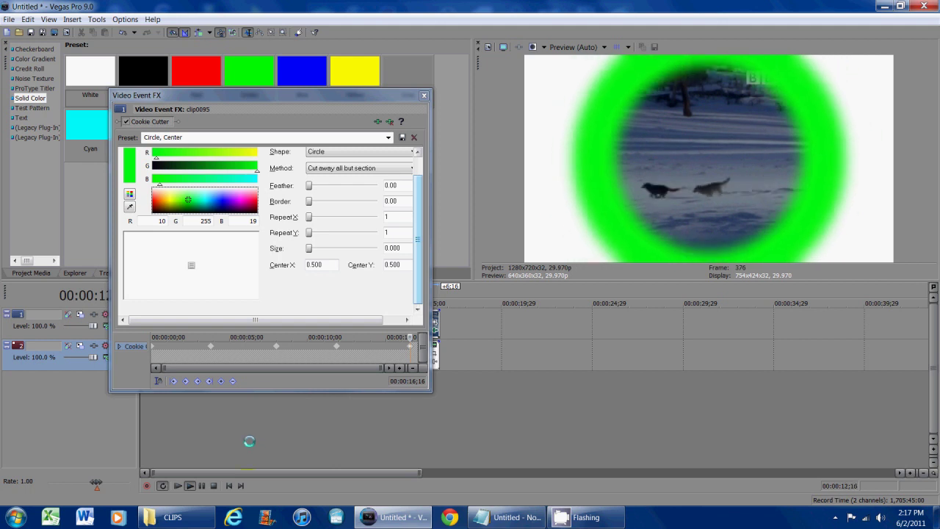
left_click(202, 487)
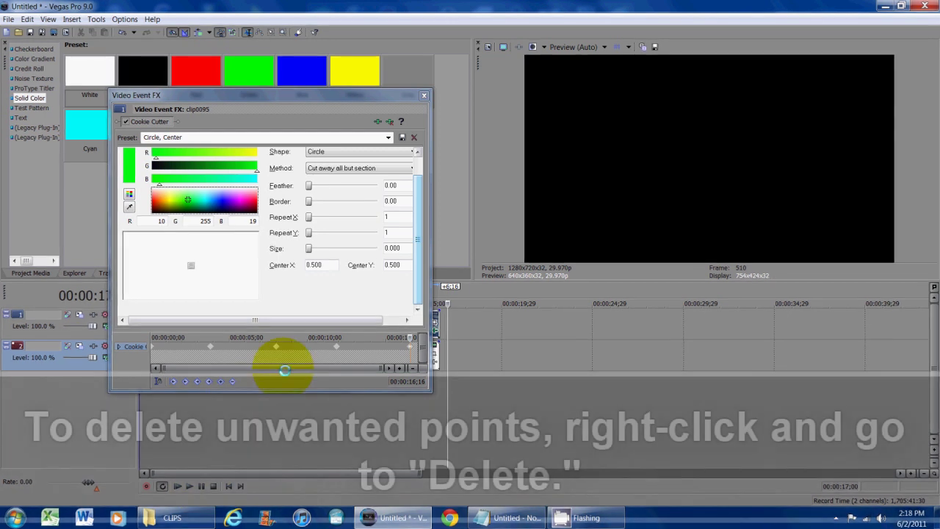
Delete the four Cookie Cutter keyframes that follow the initial one on the effect timeline.
left_click(211, 350)
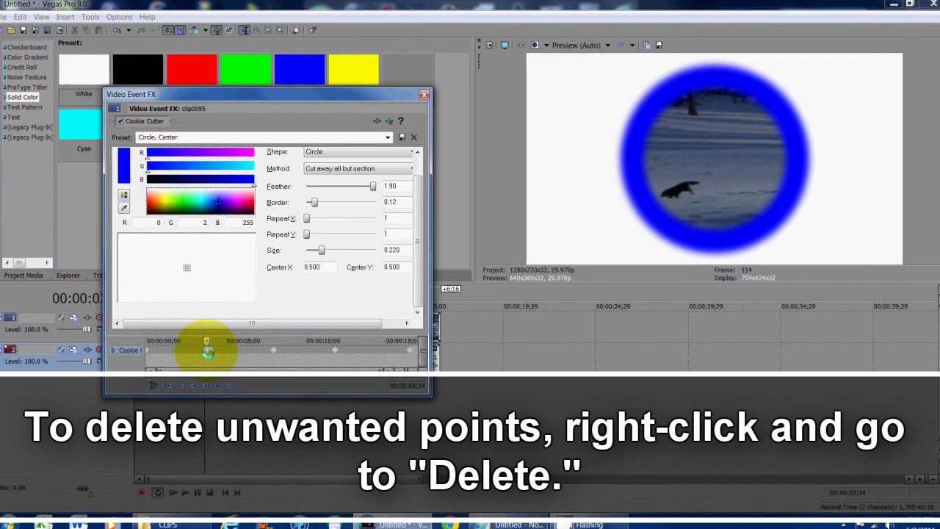
left_click(230, 405)
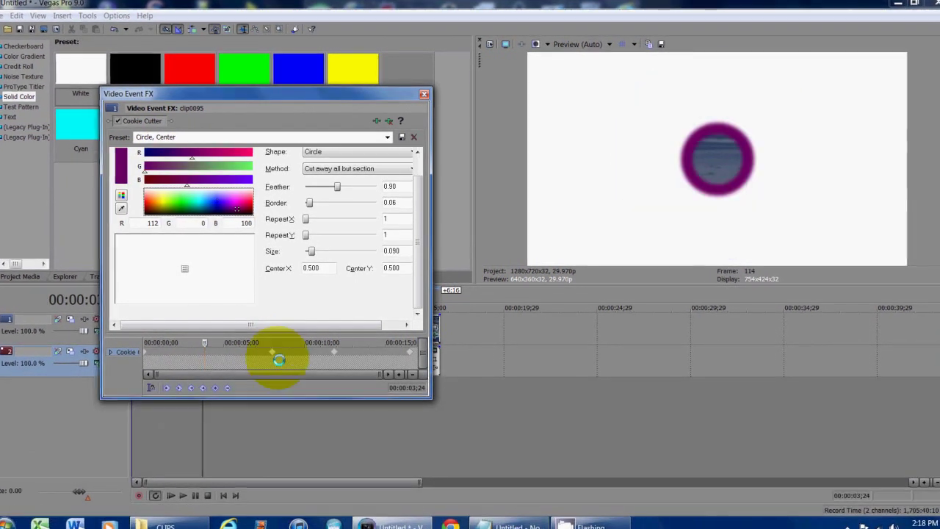
left_click(293, 405)
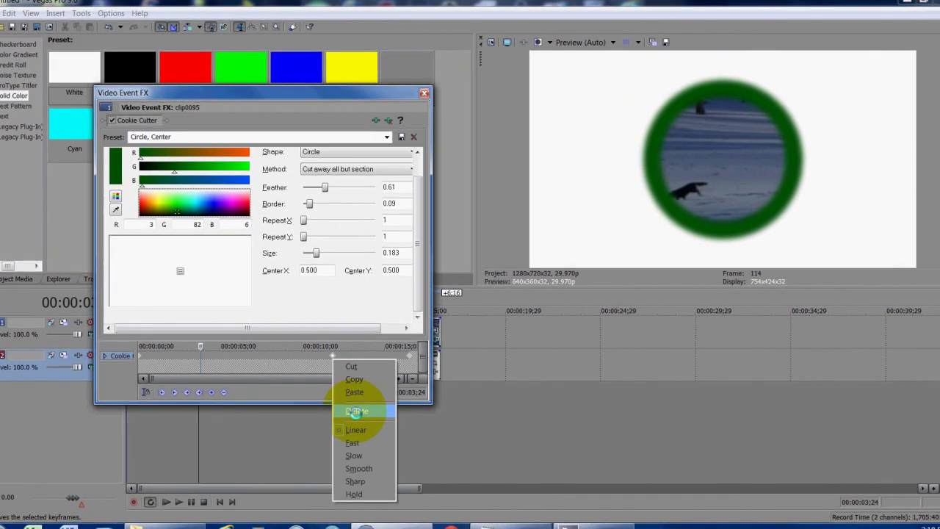
left_click(356, 411)
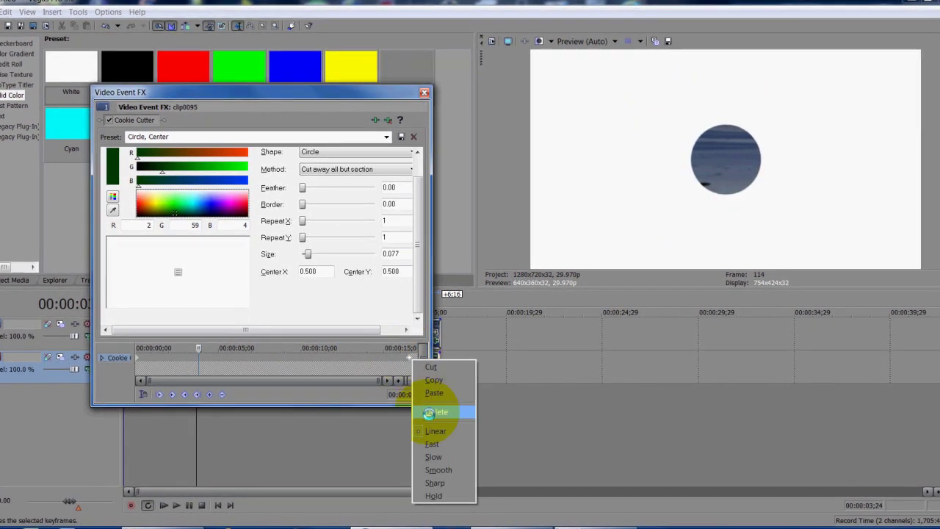
left_click(433, 412)
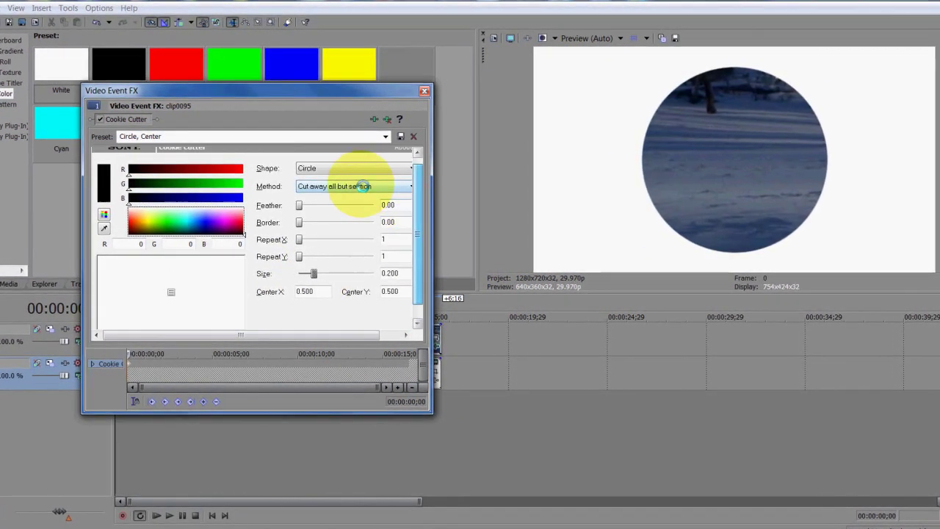
Form a horizontal bar using the Square shape with Repeat X 10 and size 0.280, and reset its center to 0.500, 0.500.
left_click(363, 185)
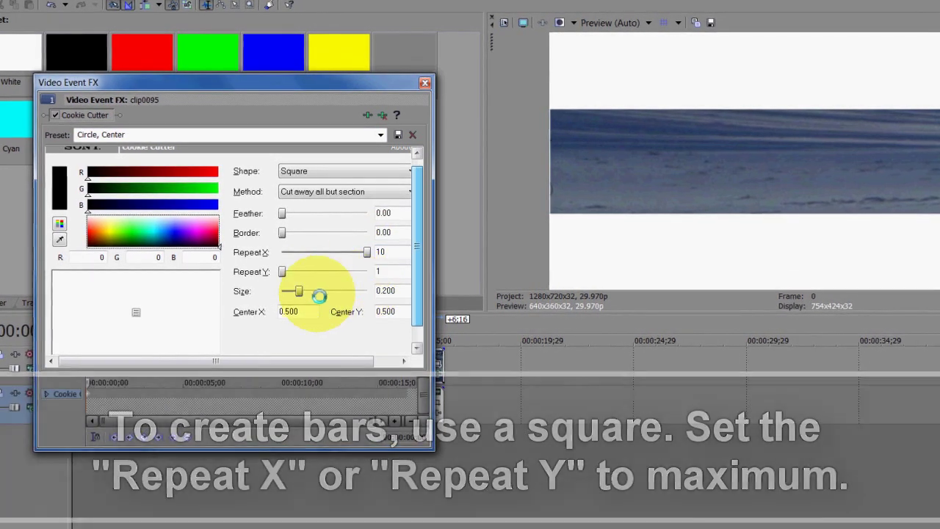
left_click_drag(299, 292, 304, 293)
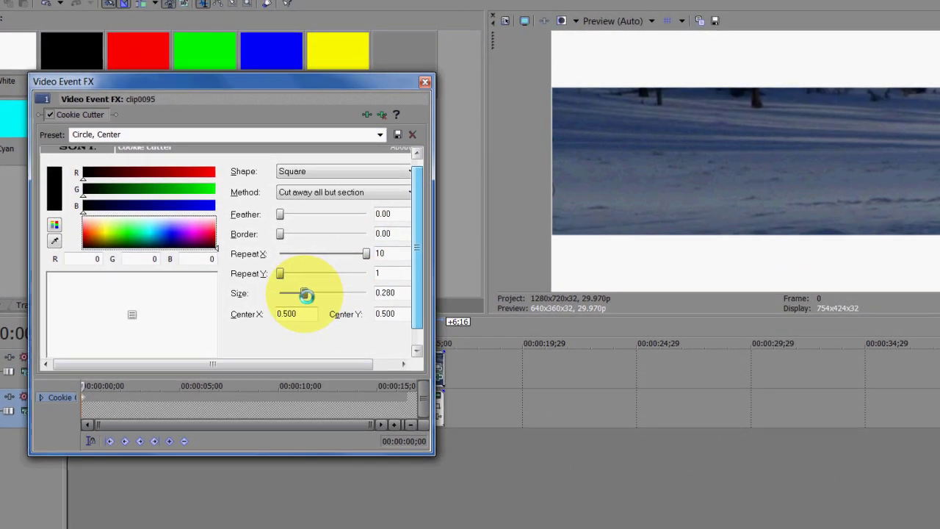
scroll(374, 308, "down", 1)
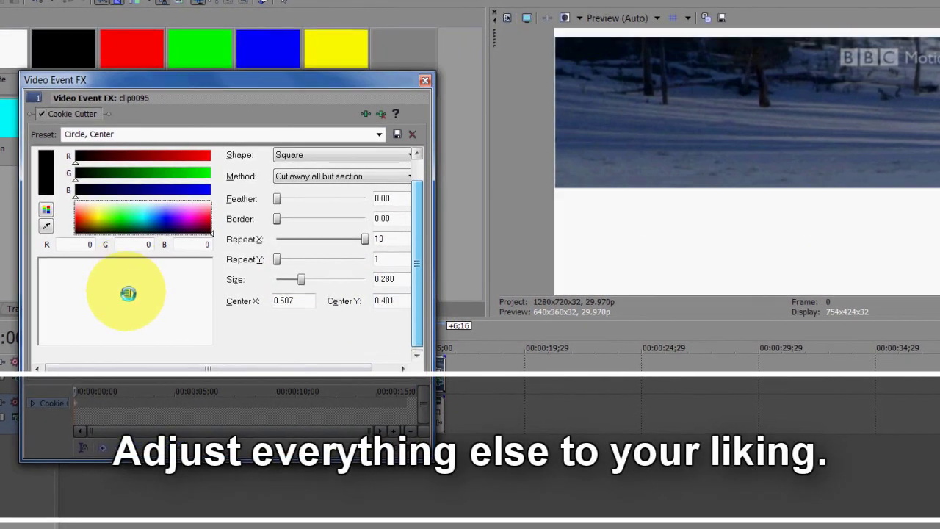
left_click_drag(130, 326, 130, 306)
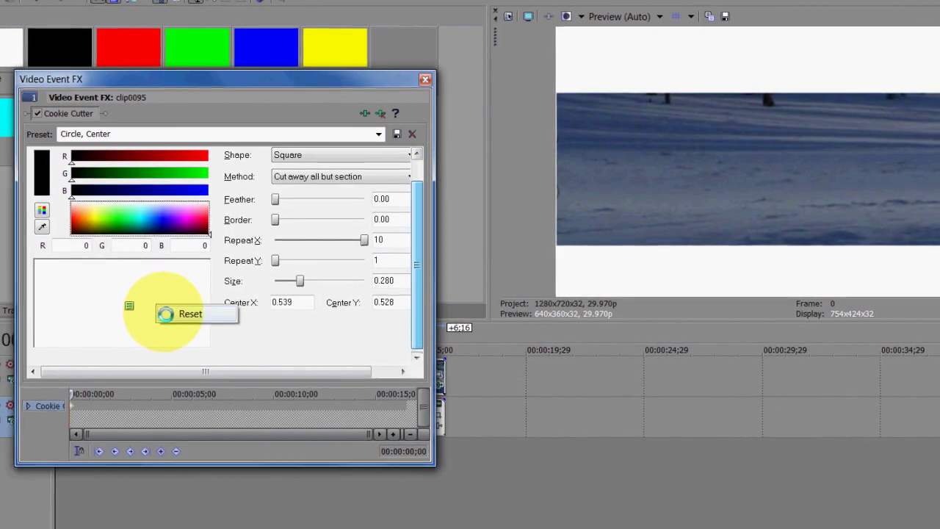
left_click(184, 312)
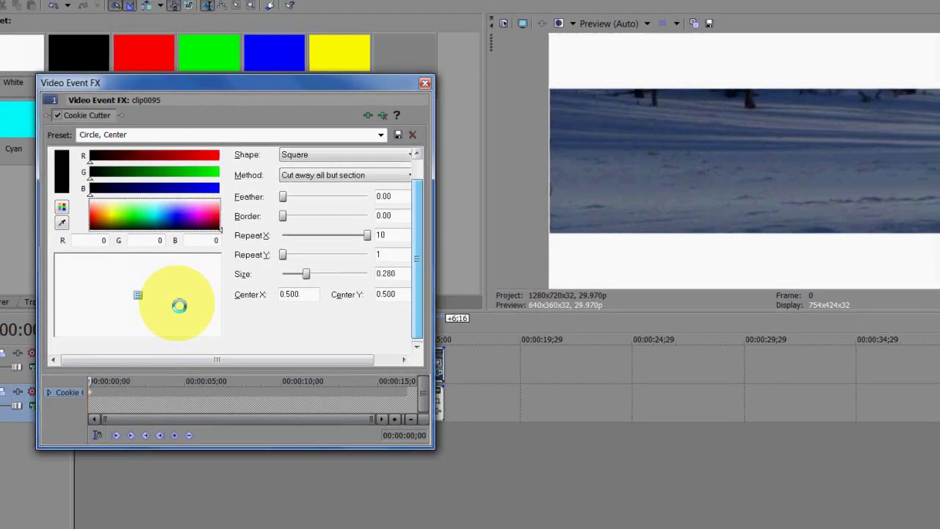
Turn the cutout into a vertical bar with Repeat X 1, Repeat Y 10 and size 0.180.
left_click_drag(368, 234, 296, 228)
left_click_drag(317, 262, 356, 236)
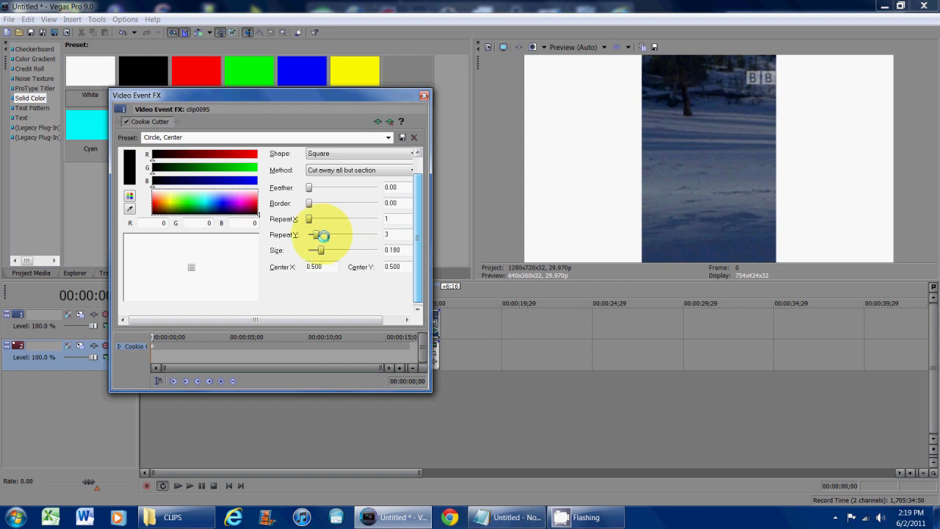
left_click_drag(324, 235, 312, 235)
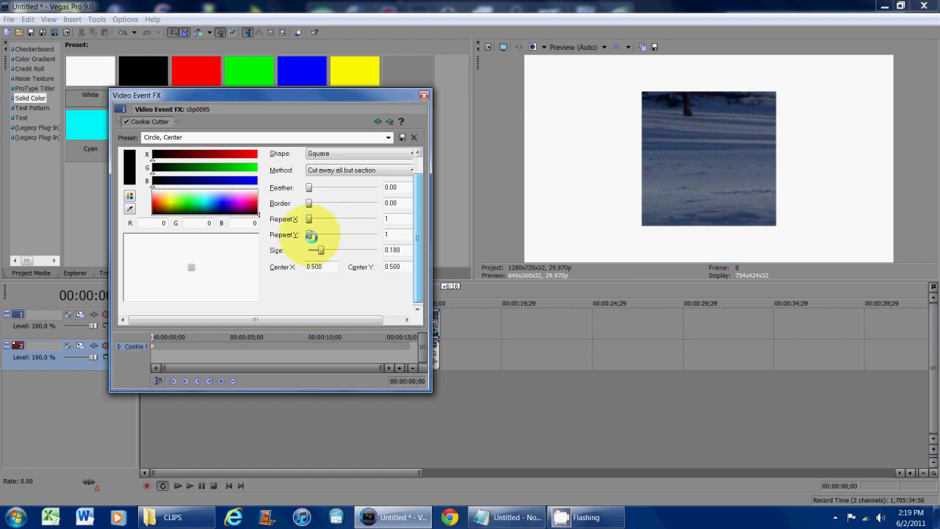
left_click_drag(311, 236, 369, 237)
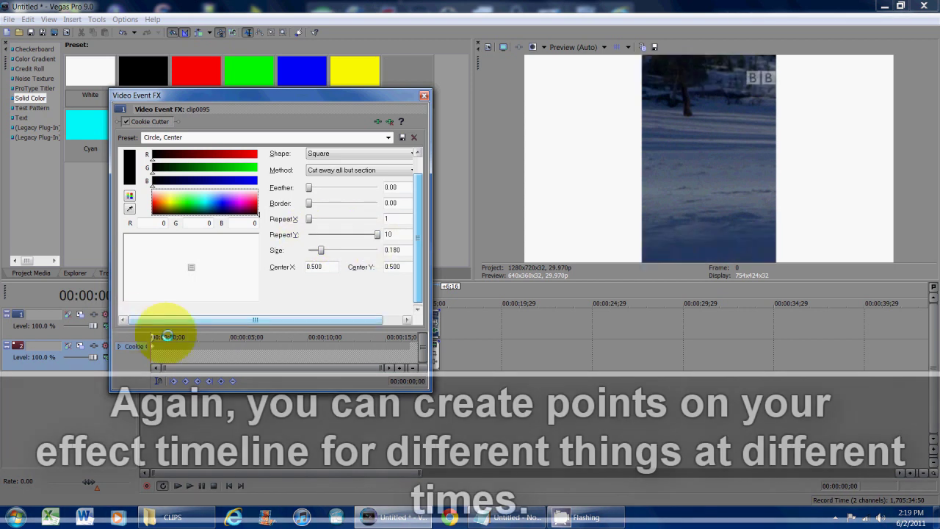
Add bar position keyframes at 00:00:03;27 with center 0.221, 0.542 and at 00:00:07;20 with center 0.811, 0.535.
left_click_drag(159, 337, 201, 337)
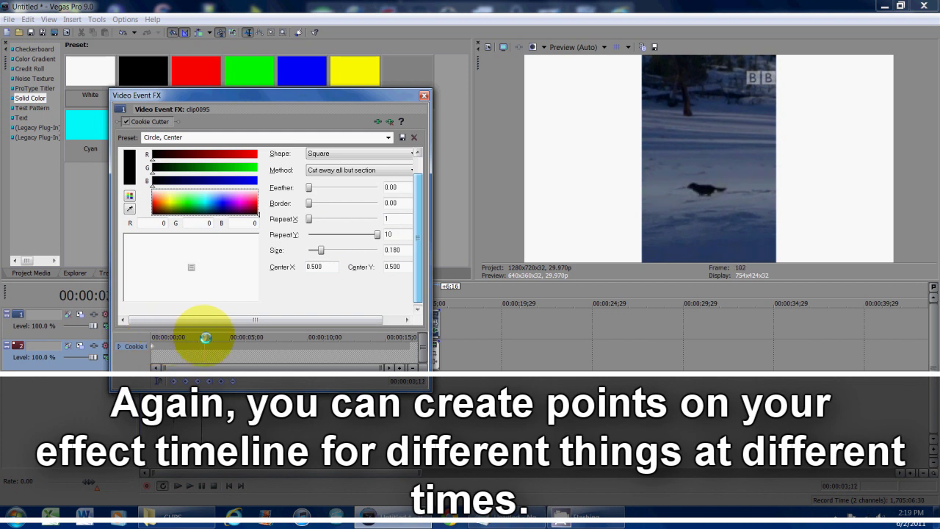
left_click_drag(193, 267, 152, 270)
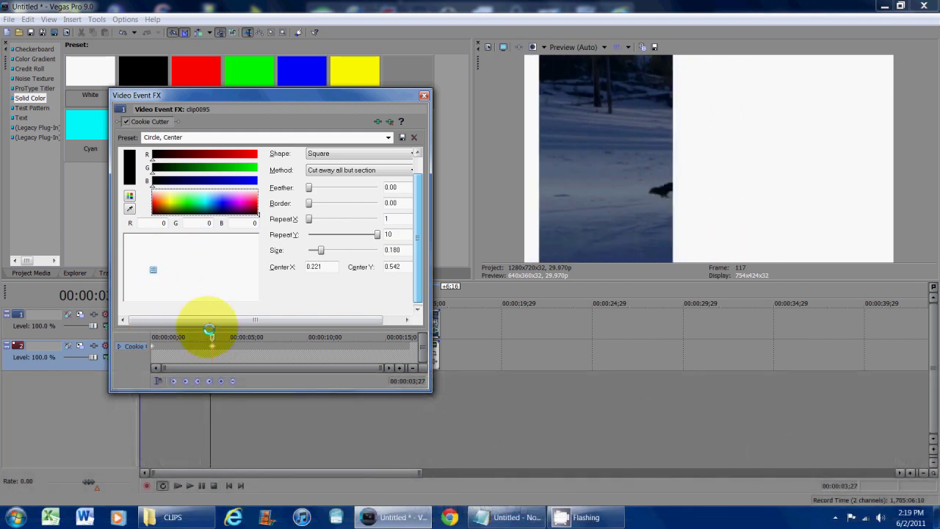
left_click_drag(208, 336, 270, 336)
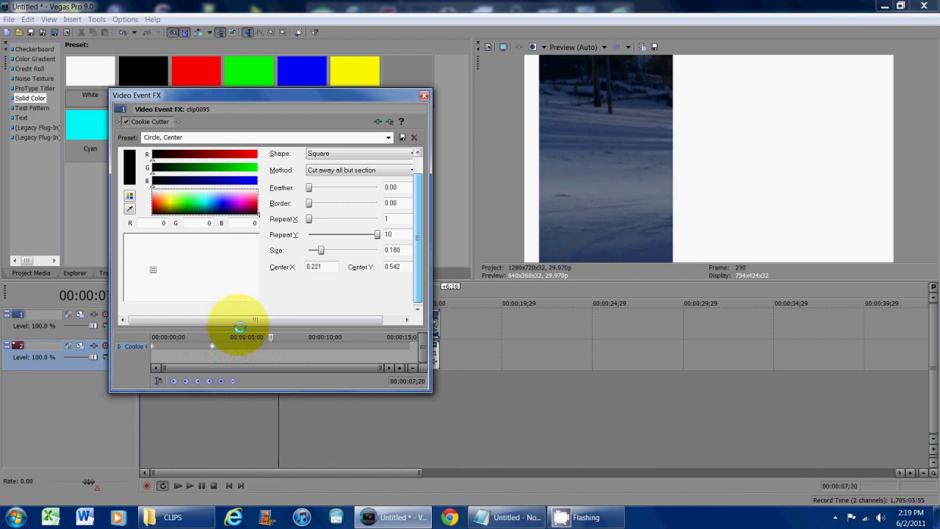
left_click_drag(155, 271, 233, 269)
Add keyframes at 00:00:11;26 with center 0.479, 0.521 and at 00:00:16;16 with size 0.420.
left_click_drag(290, 339, 335, 338)
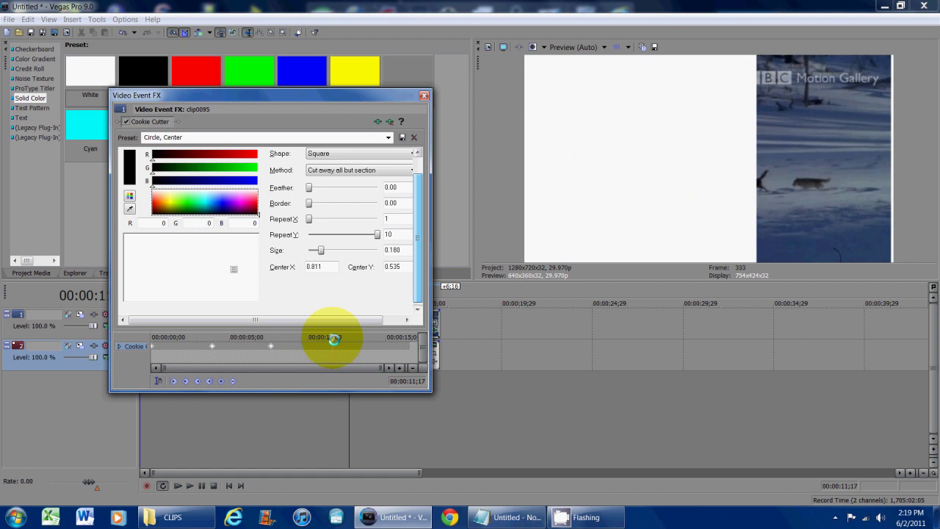
left_click_drag(233, 271, 188, 271)
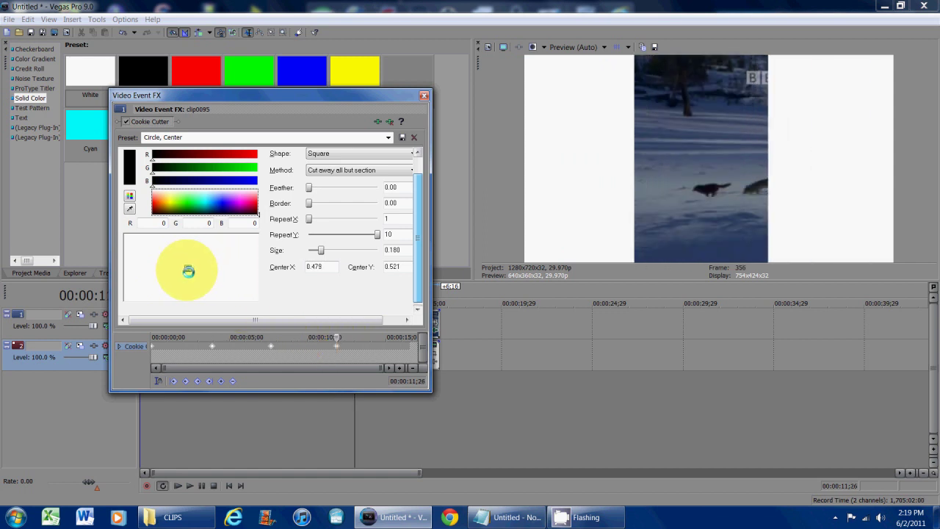
left_click_drag(345, 337, 410, 337)
left_click_drag(320, 250, 337, 251)
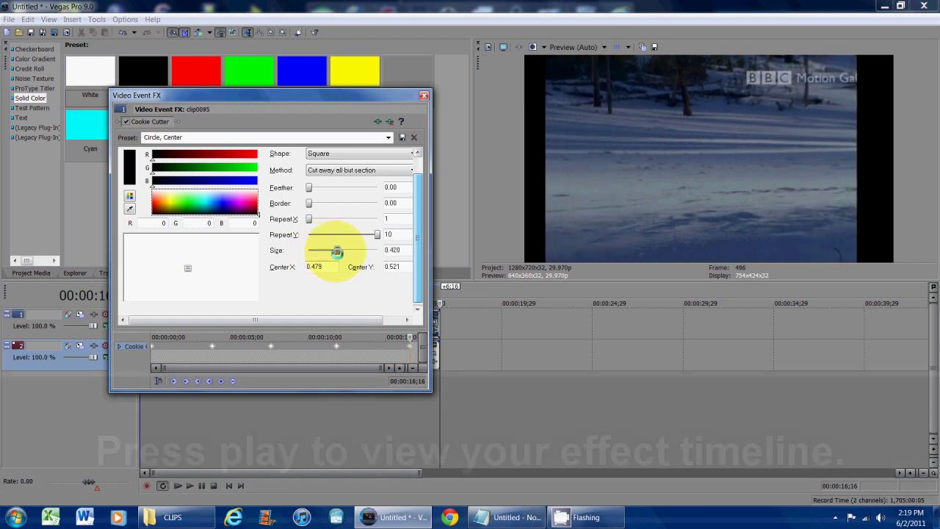
Play the timeline from the start to preview the moving bar, and stop playback.
left_click(138, 425)
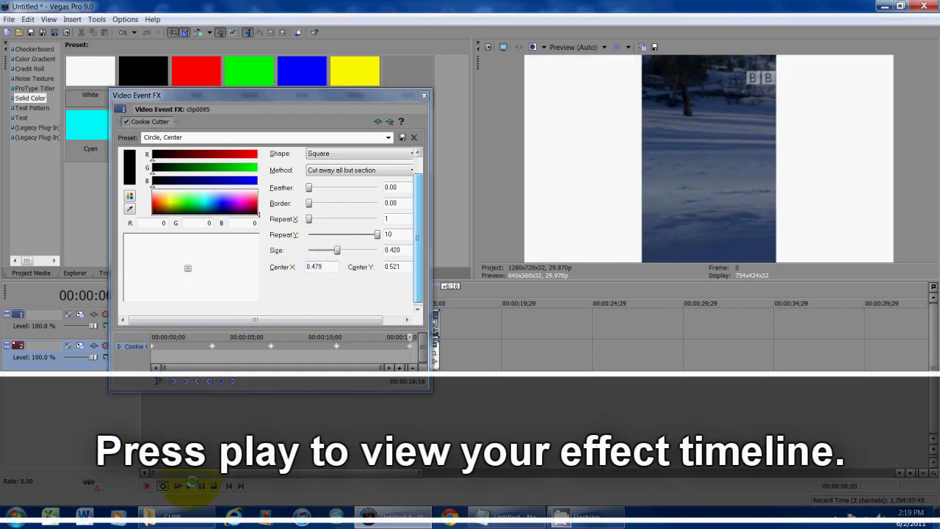
left_click(191, 485)
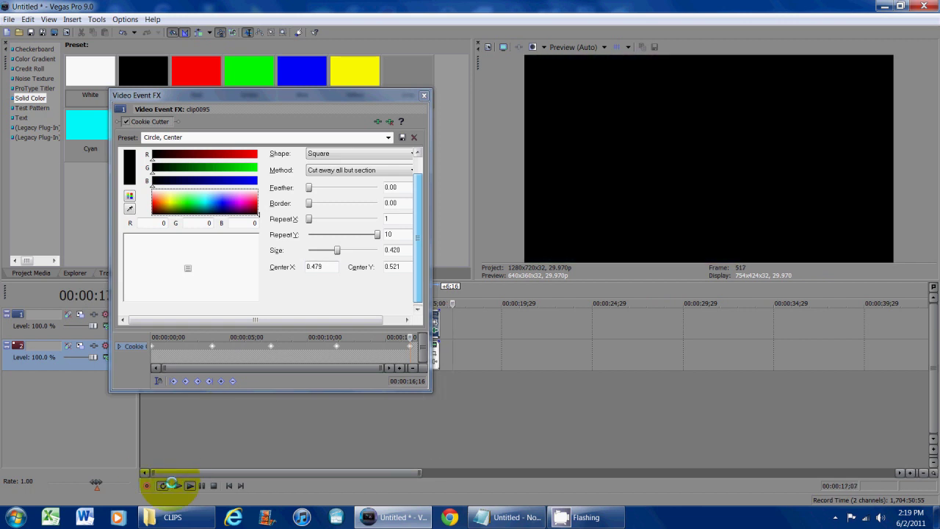
left_click(213, 486)
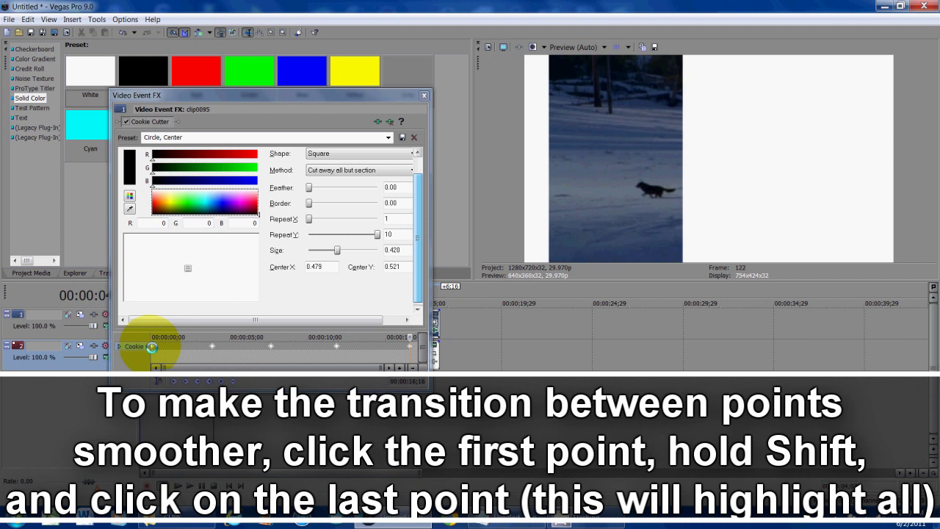
Set all Cookie Cutter keyframes from first to last to Smooth interpolation and play back the timeline.
left_click(152, 346)
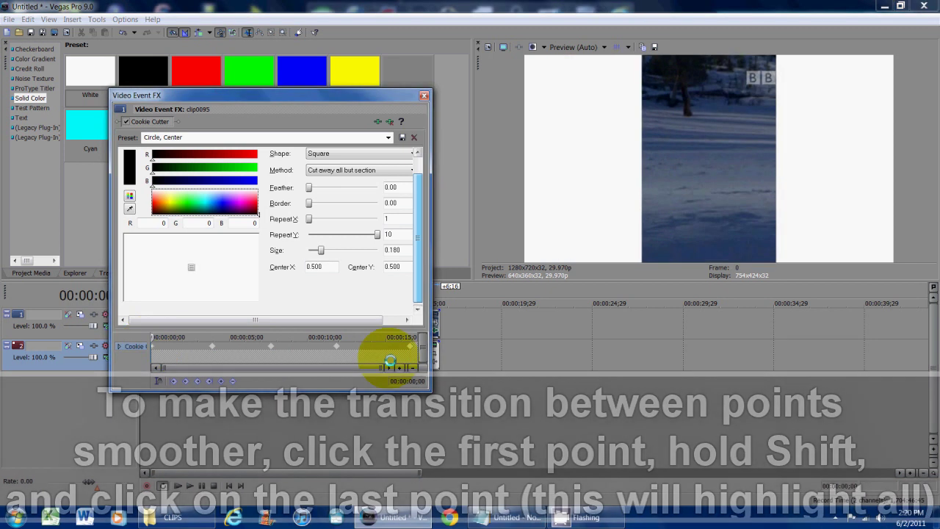
left_click(411, 347, "shift")
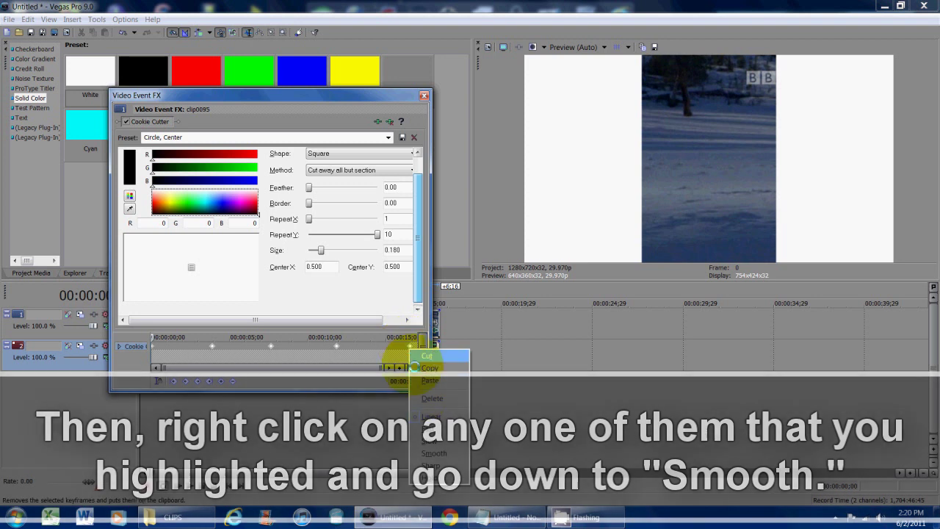
left_click(435, 452)
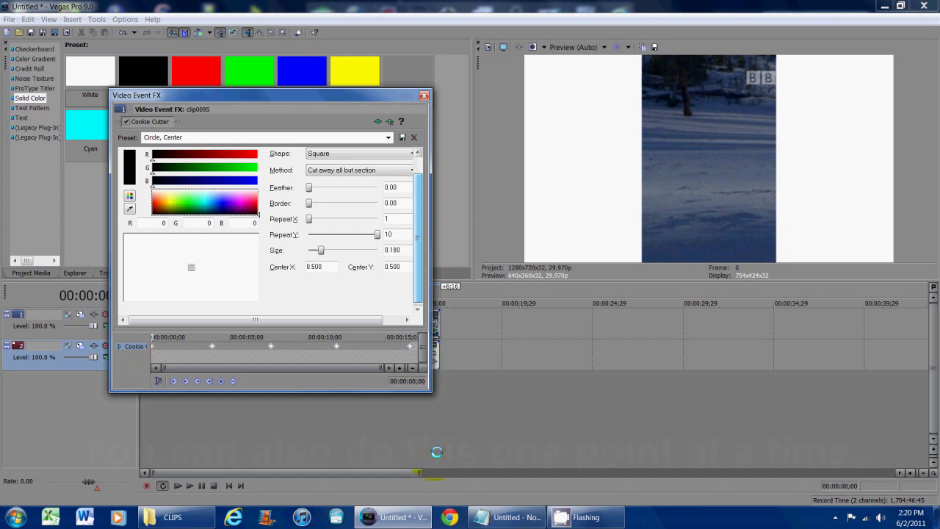
left_click(188, 485)
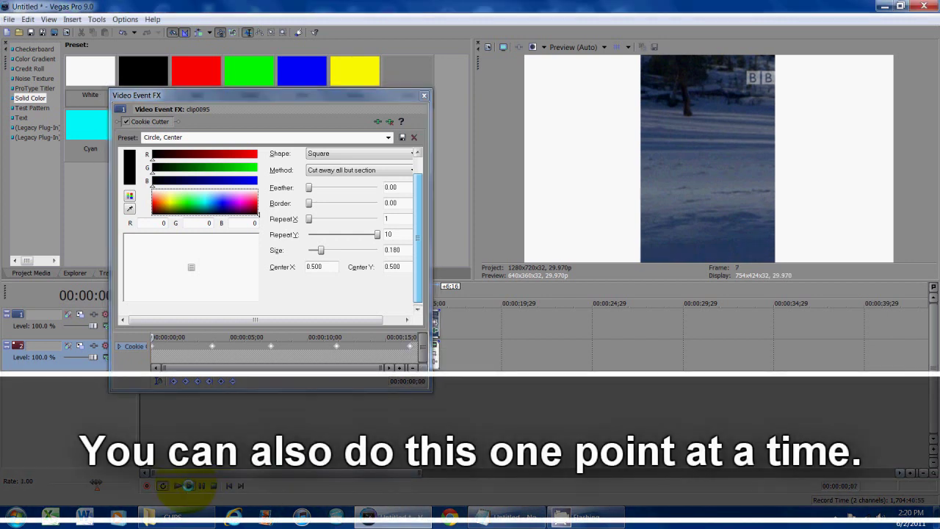